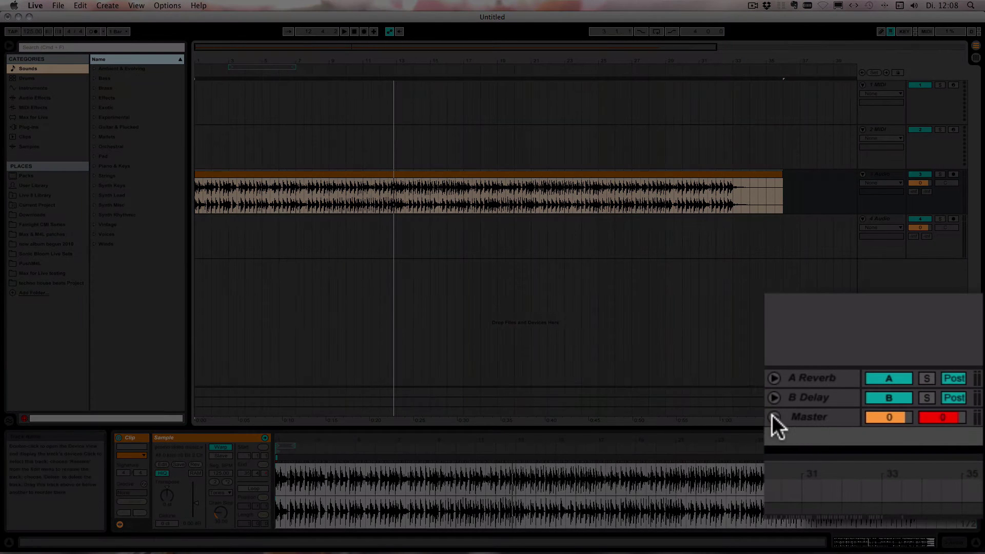
Switch the Master track's automation lane from Track Volume to Song Tempo
click(773, 417)
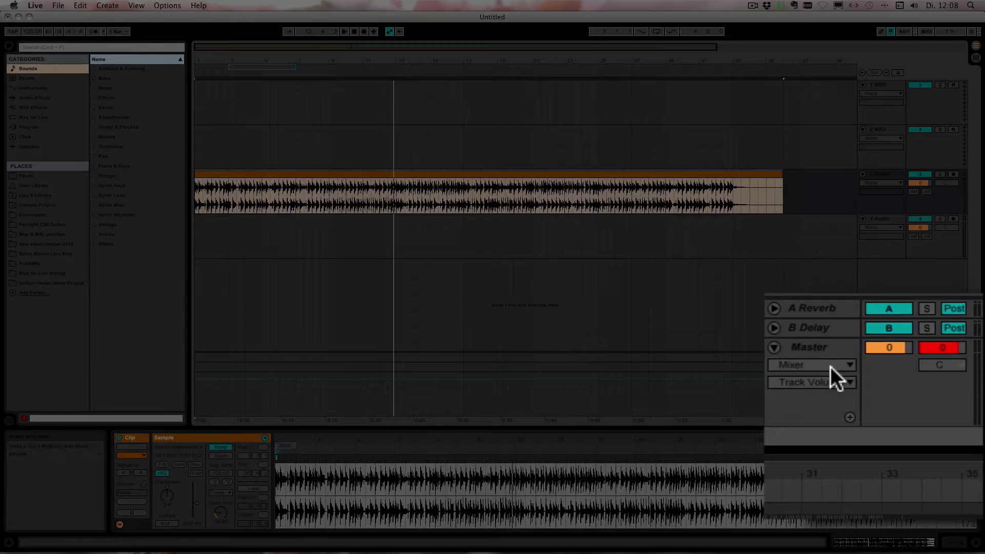
click(820, 343)
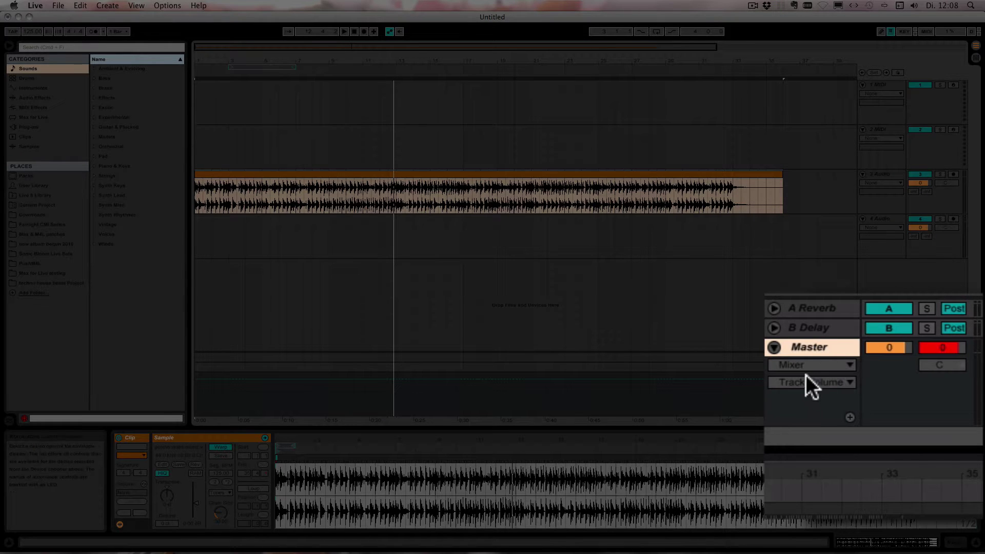
click(805, 382)
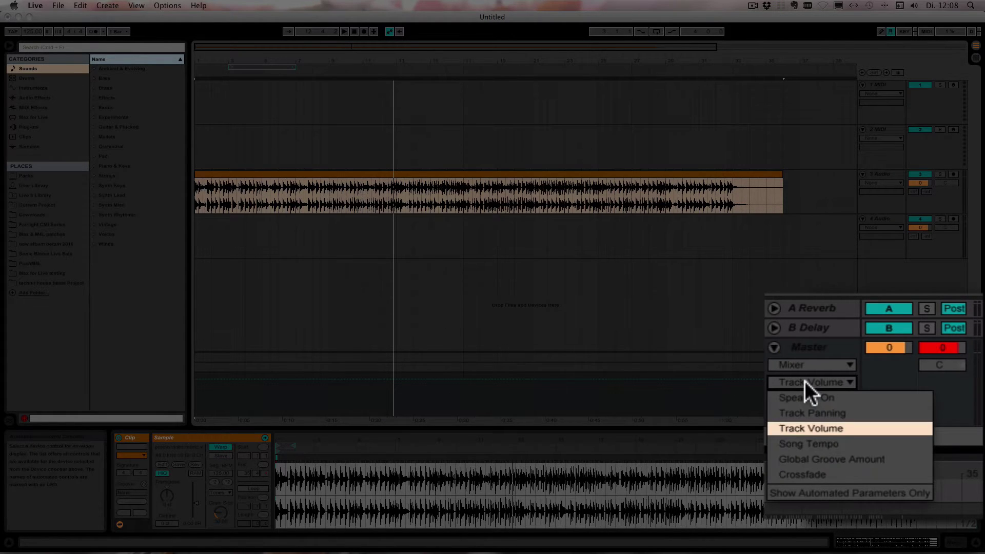
click(832, 444)
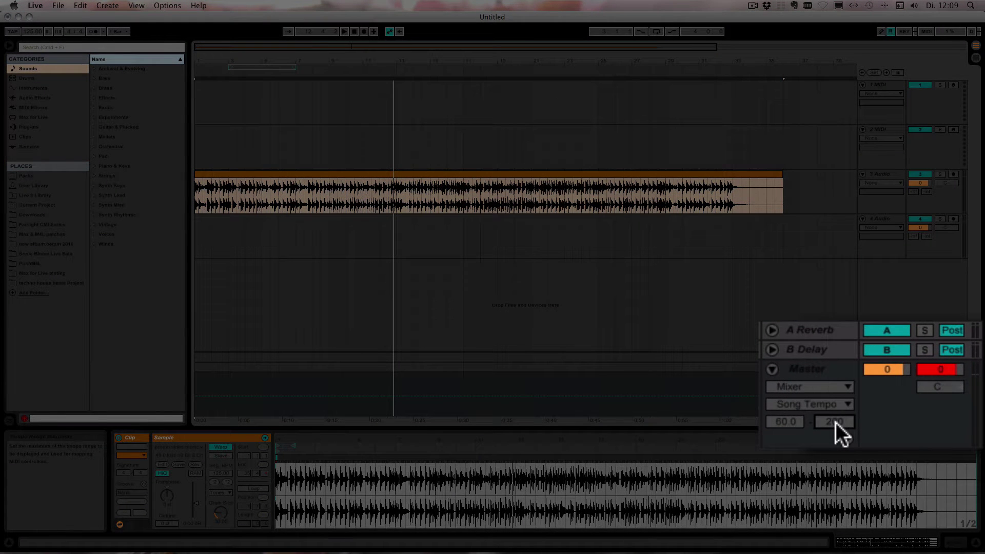
text(120)
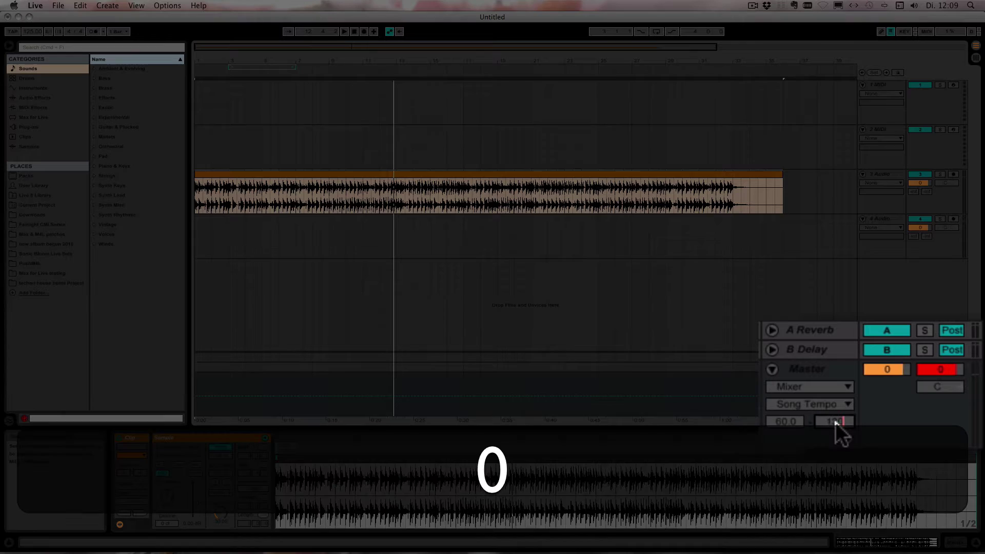
Confirm 130 BPM as the Song Tempo automation maximum
key(Return)
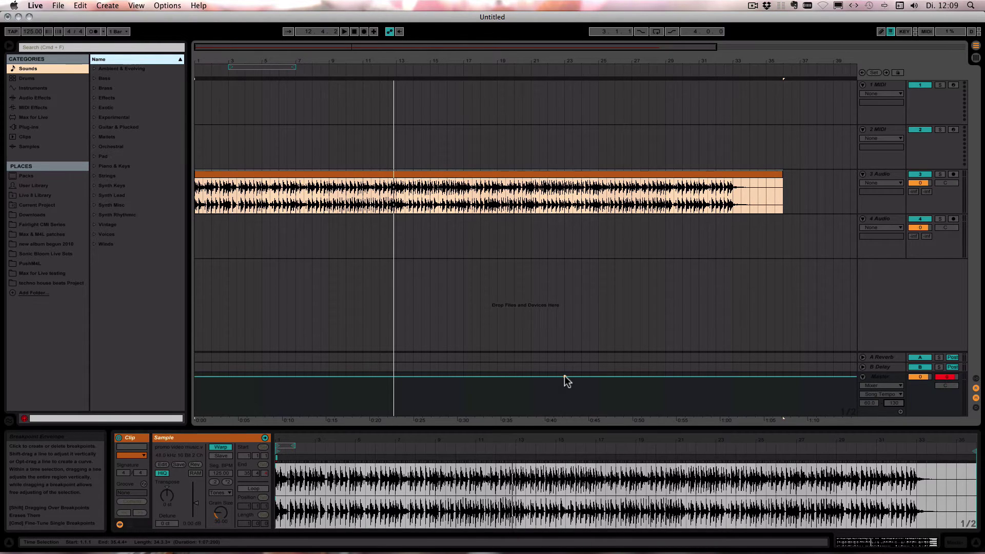
Add and raise a tempo breakpoint, enlarge the Master lane, and drag the breakpoint right into a ramp
click(564, 377)
drag(569, 376, 565, 376)
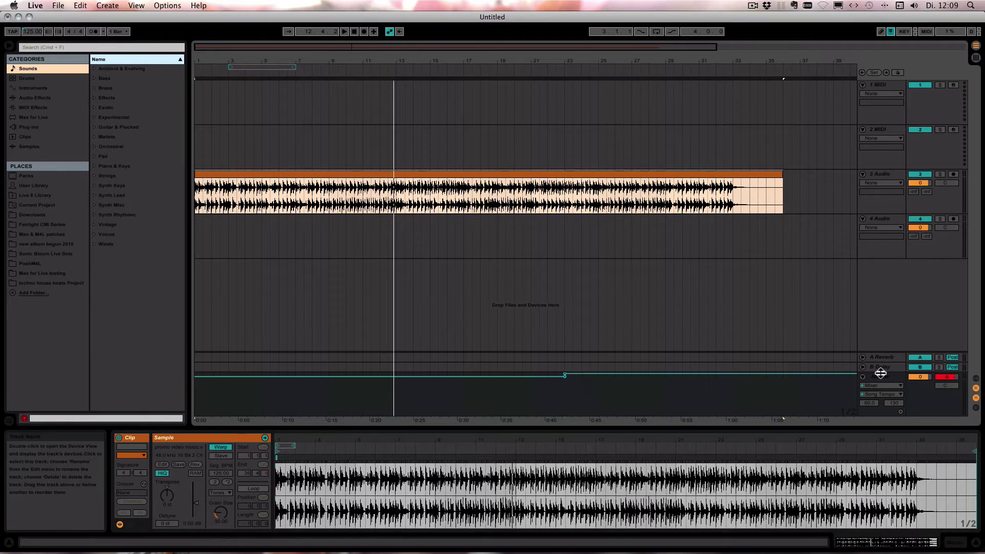
drag(877, 373, 875, 271)
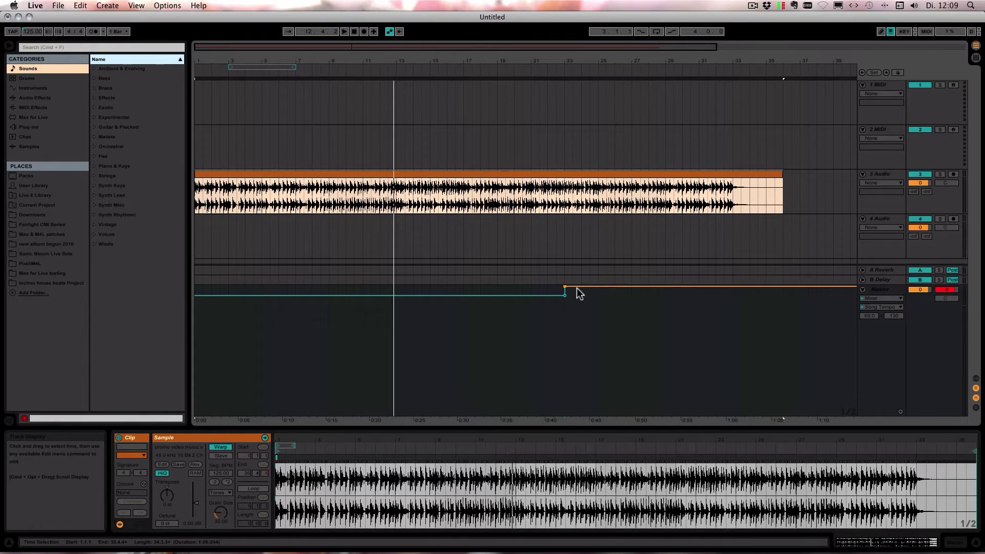
drag(564, 289, 698, 287)
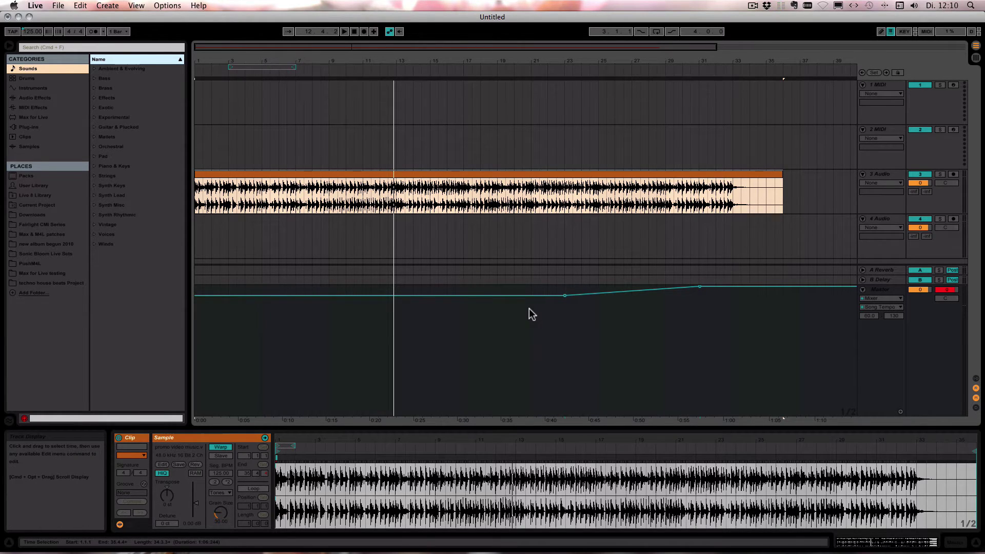
Curve the speed-up ramp, move its 130 BPM peak earlier, and start playback
key(alt)
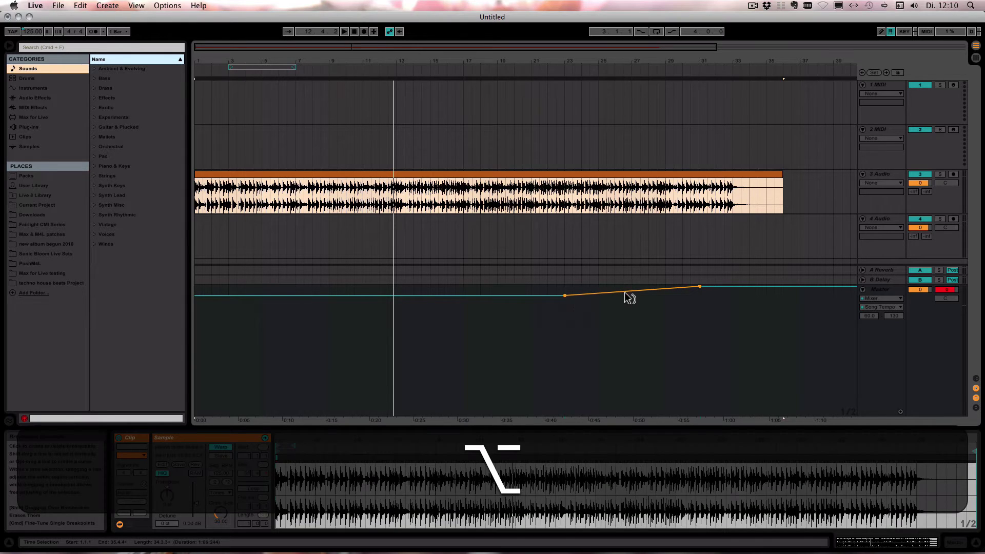
drag(625, 297, 625, 308)
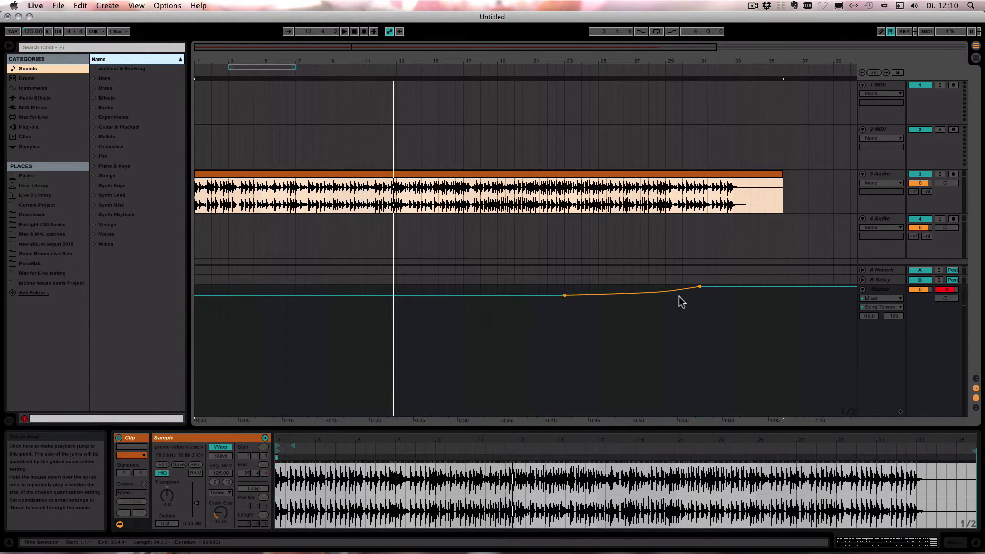
drag(699, 287, 632, 287)
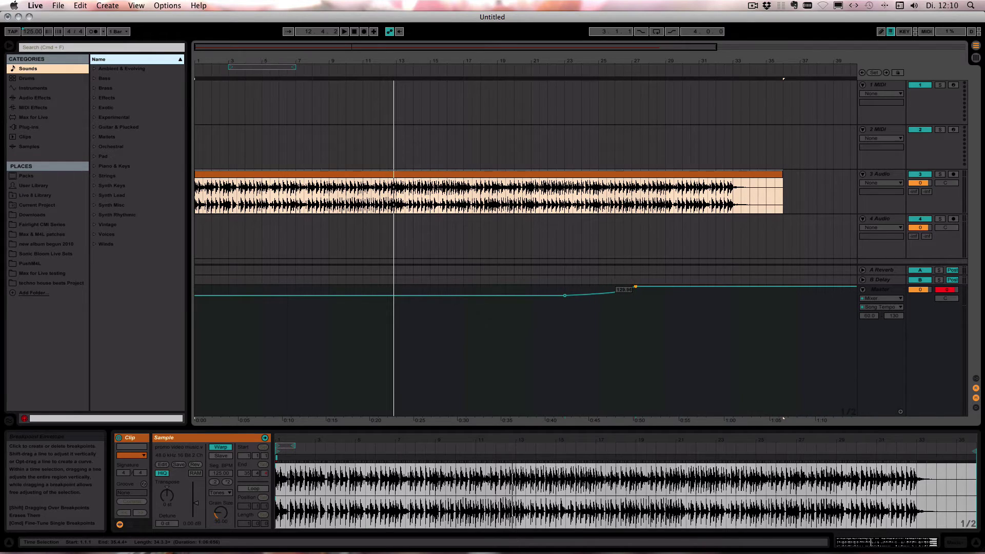
click(516, 69)
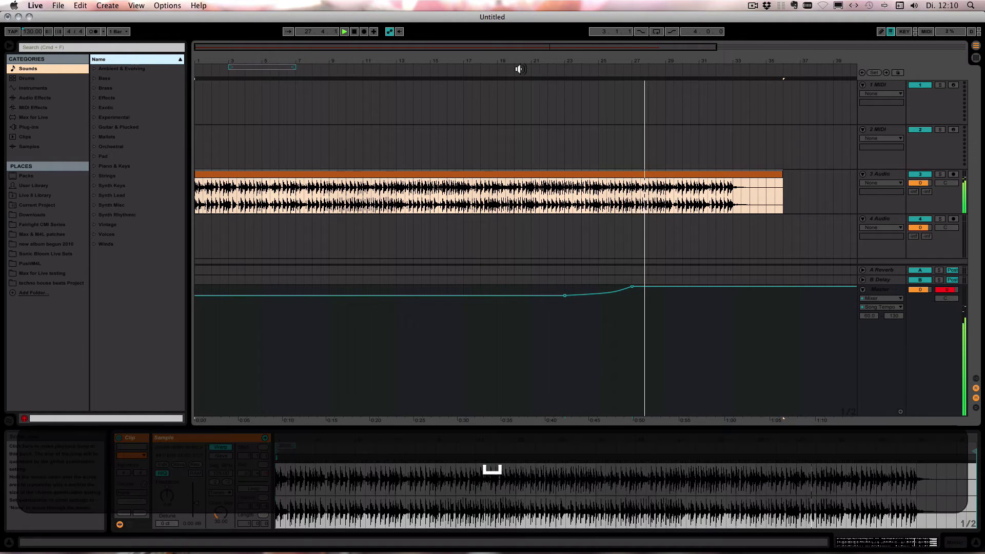
Stop playback and add a breakpoint on the flat 130 BPM stretch after the peak
key(space)
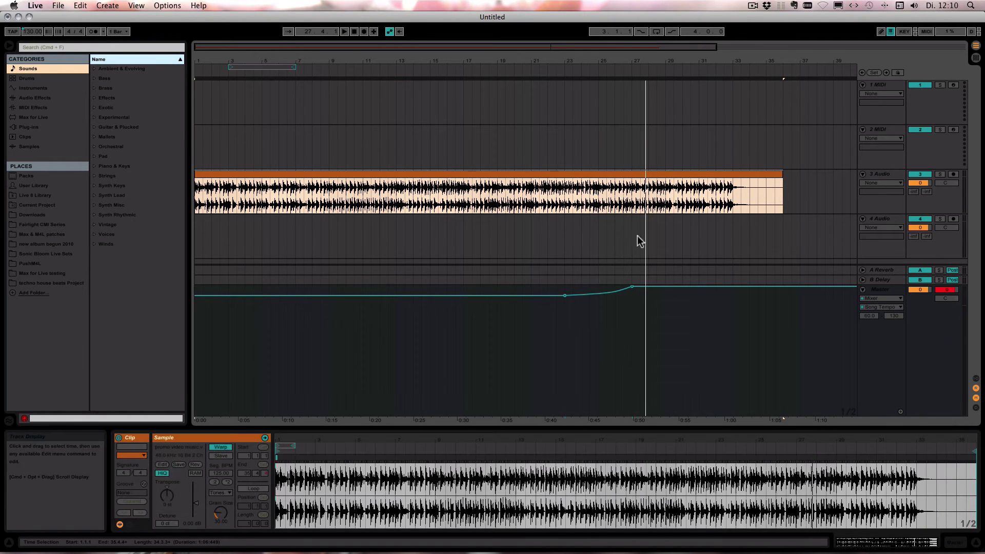
click(732, 287)
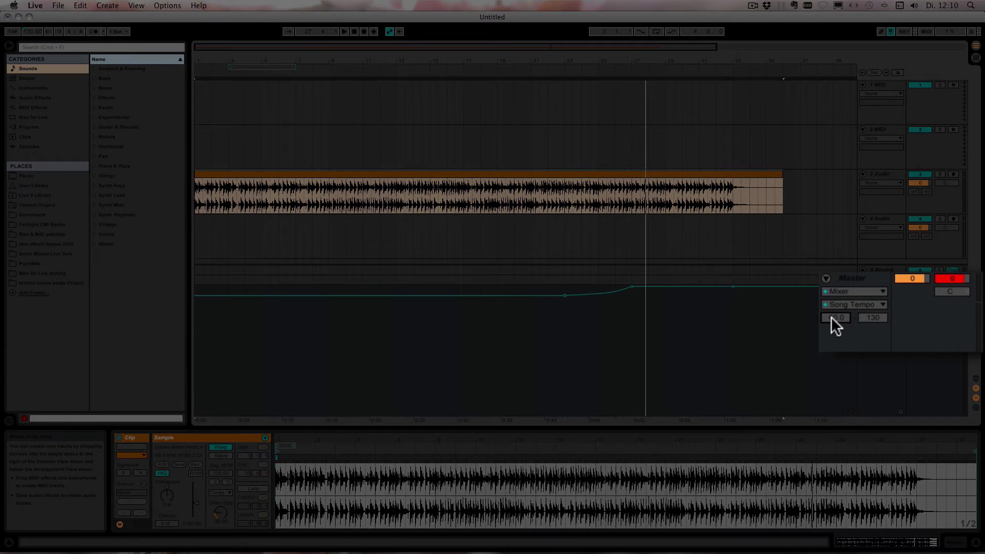
text(1)
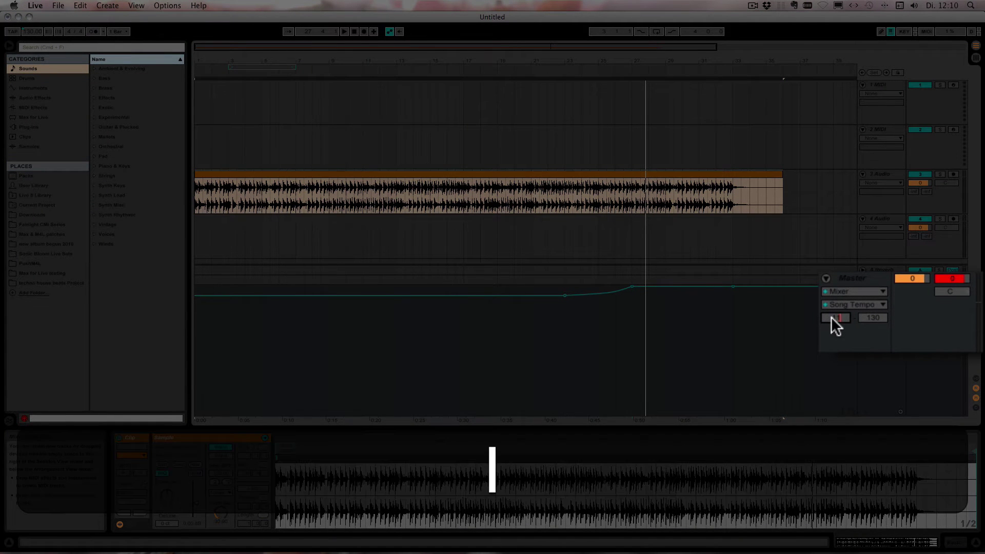
text(10)
Set the Song Tempo minimum to 110 BPM and drag the post-peak breakpoint down to it
key(Return)
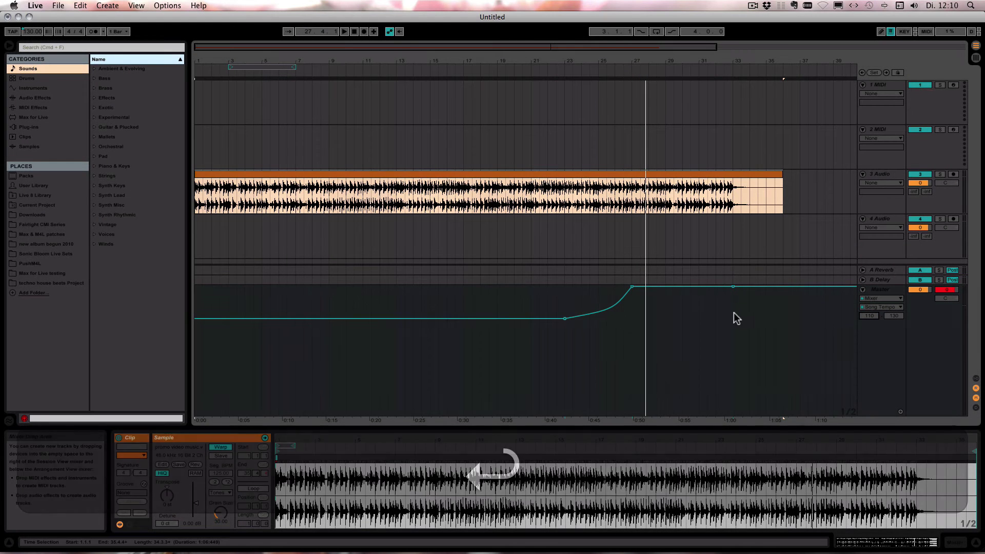
drag(732, 287, 735, 415)
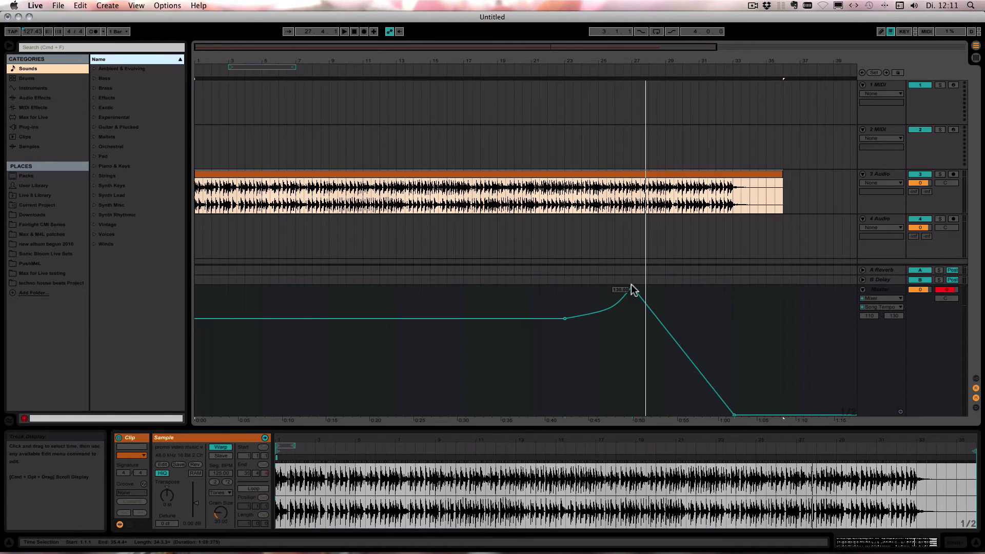
mouse_move(564, 318)
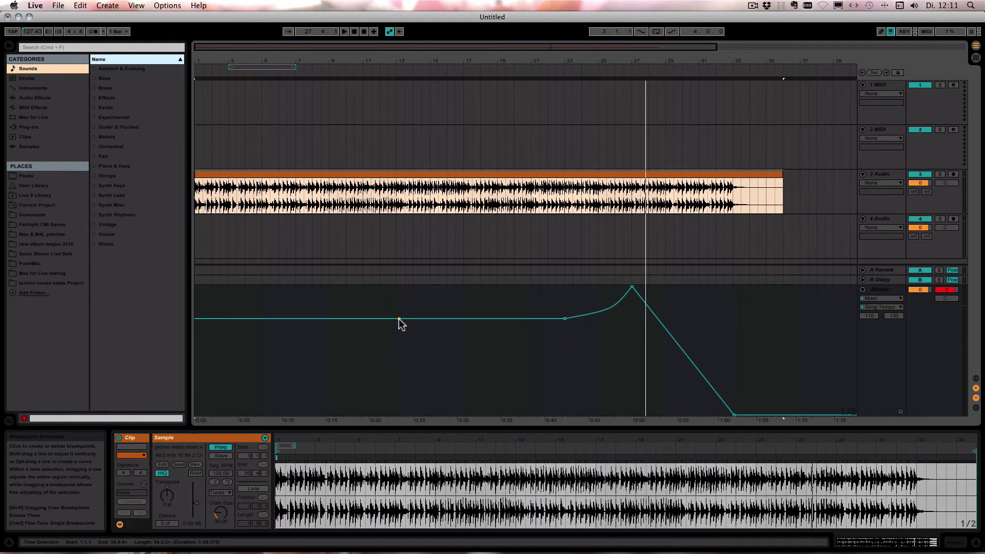
Undo a stray early breakpoint, curve the slow-down segment, and play from near the peak
drag(398, 318, 402, 304)
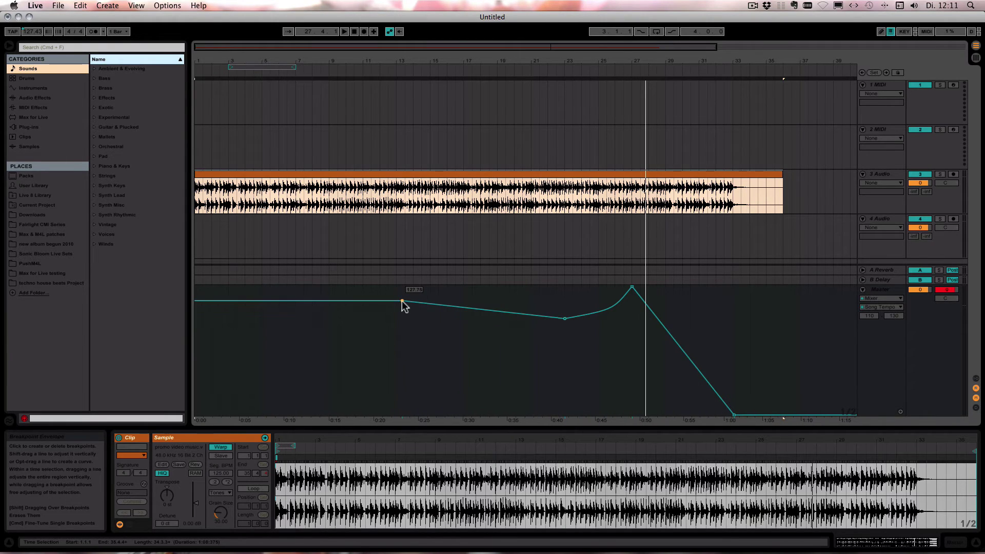
key(super+z)
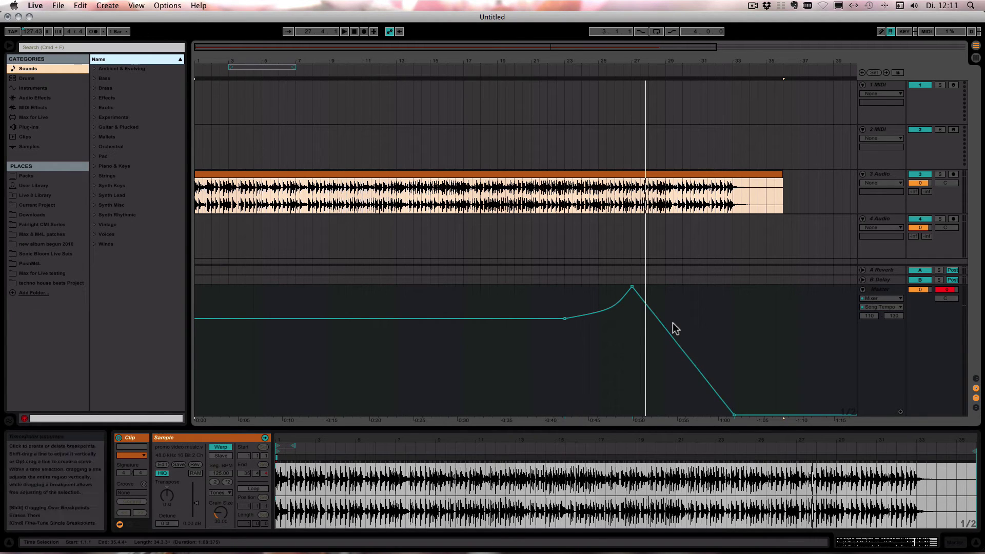
key(alt)
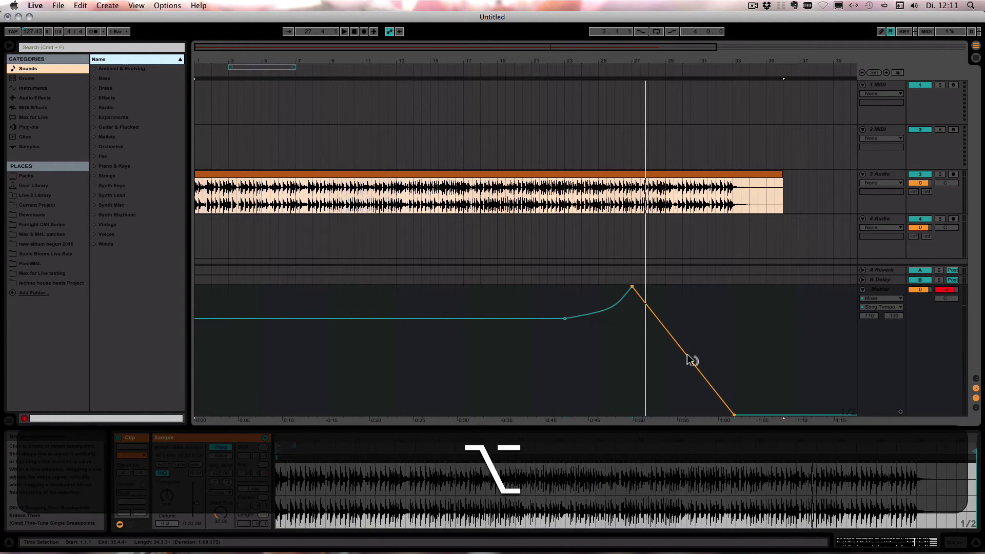
mouse_move(689, 359)
mouse_down()
mouse_move(688, 388)
mouse_move(675, 367)
mouse_up()
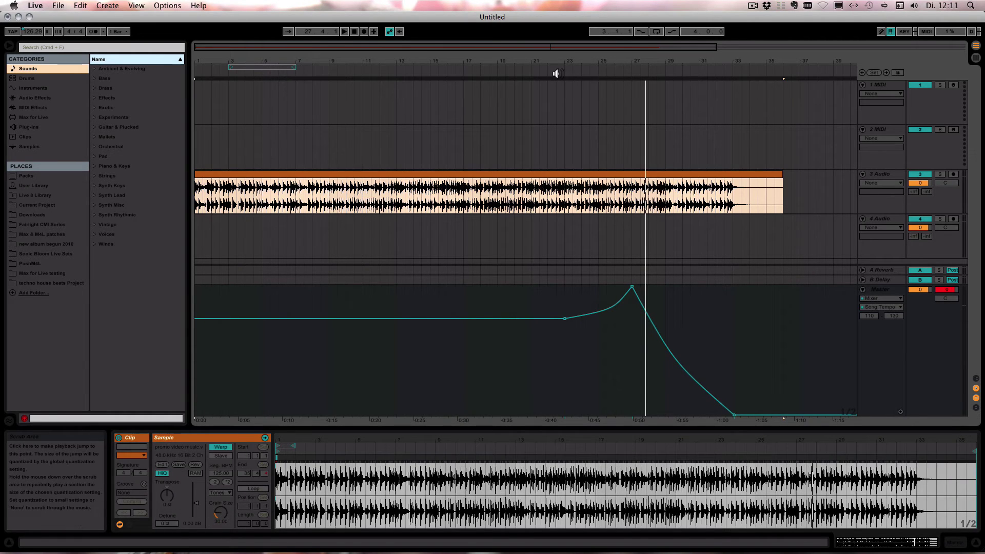
click(608, 70)
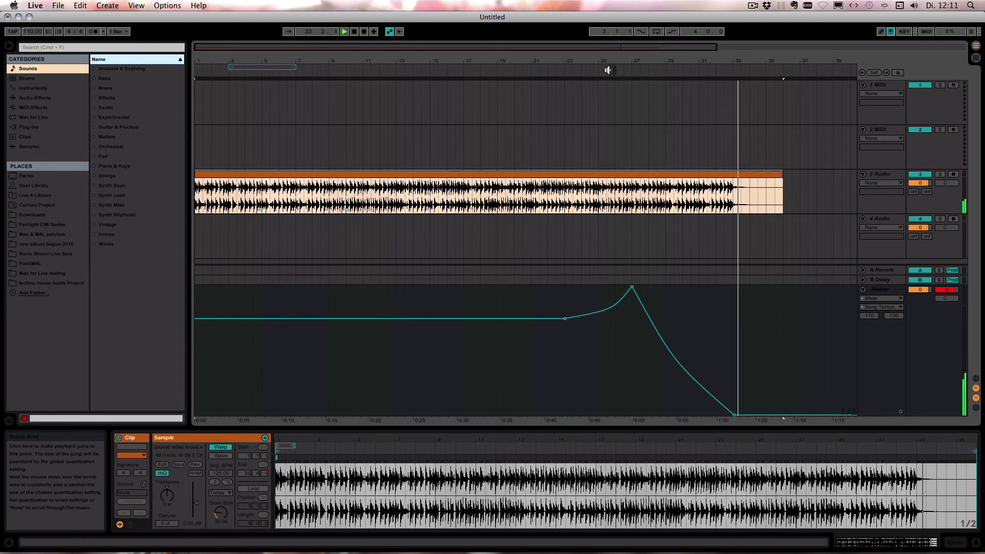
Stop playback once the tempo has settled at 110 BPM
key(space)
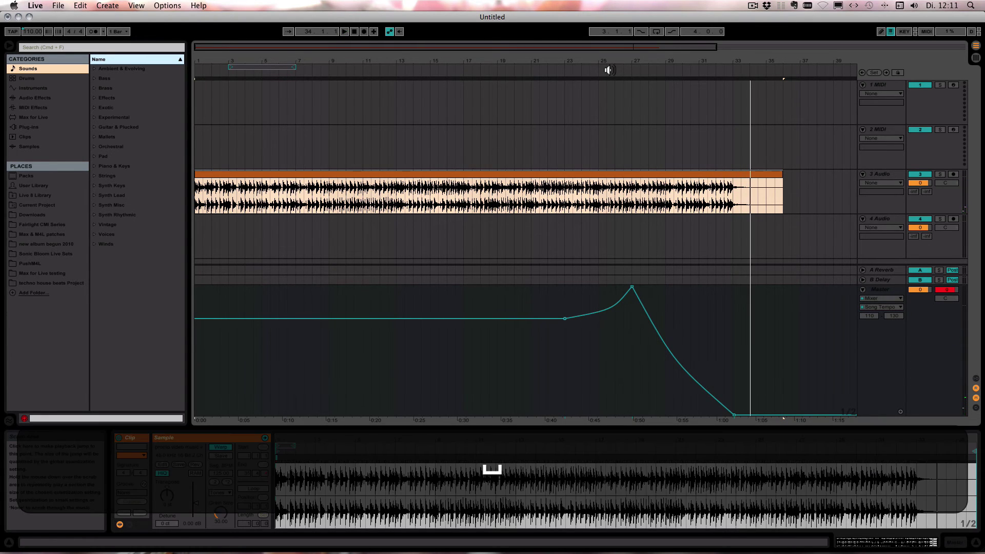